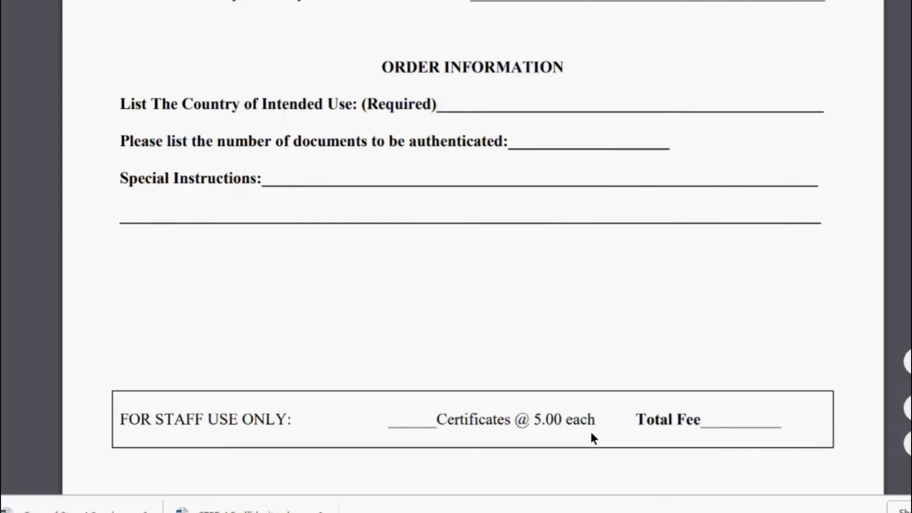
# Bring up thumbnail previews of the six open Acrobat PDF windows.
pyautogui.moveTo(397, 512)
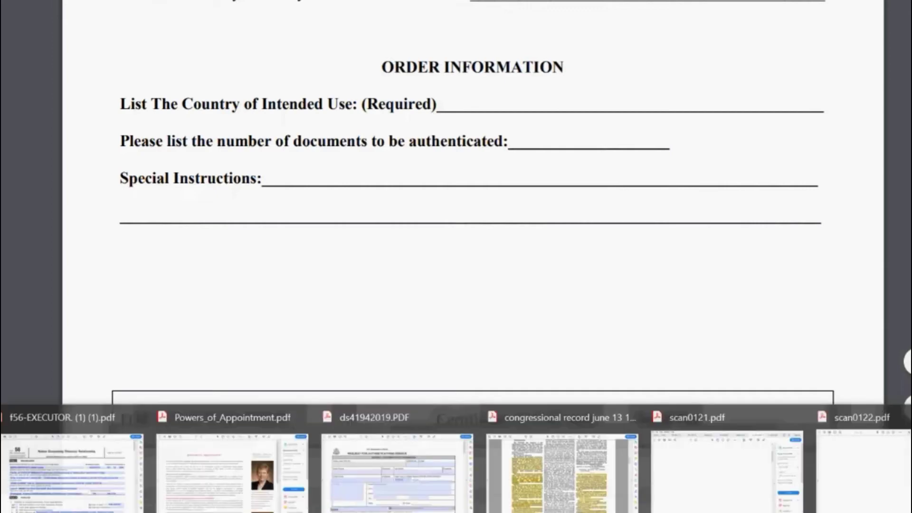
# On the ds41942019.PDF form, enter BIRTH NAME in Name and OPTIONAL in E-mail.
pyautogui.click(397, 485)
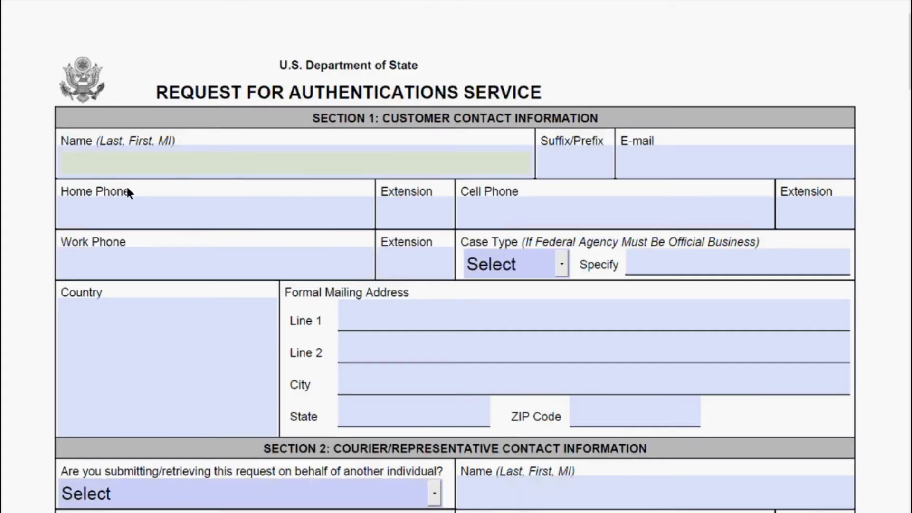
pyautogui.click(142, 166)
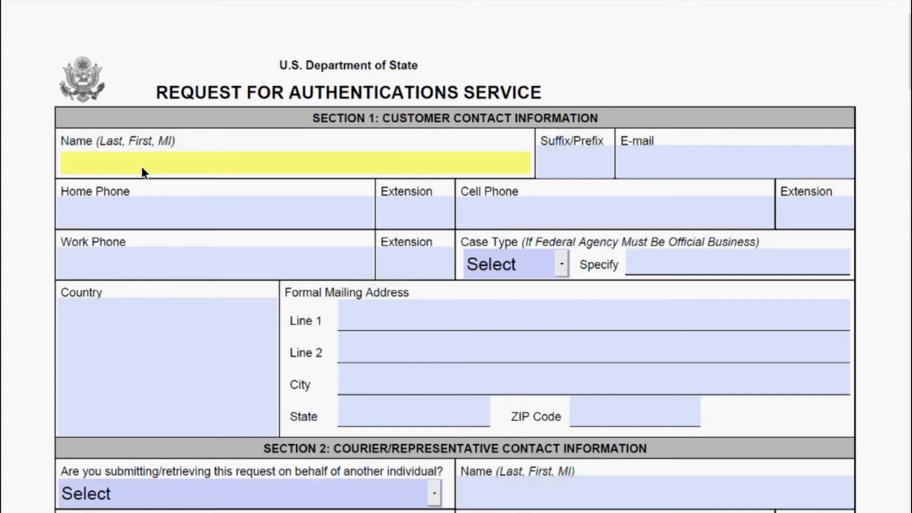
pyautogui.write('BIRTH NAME')
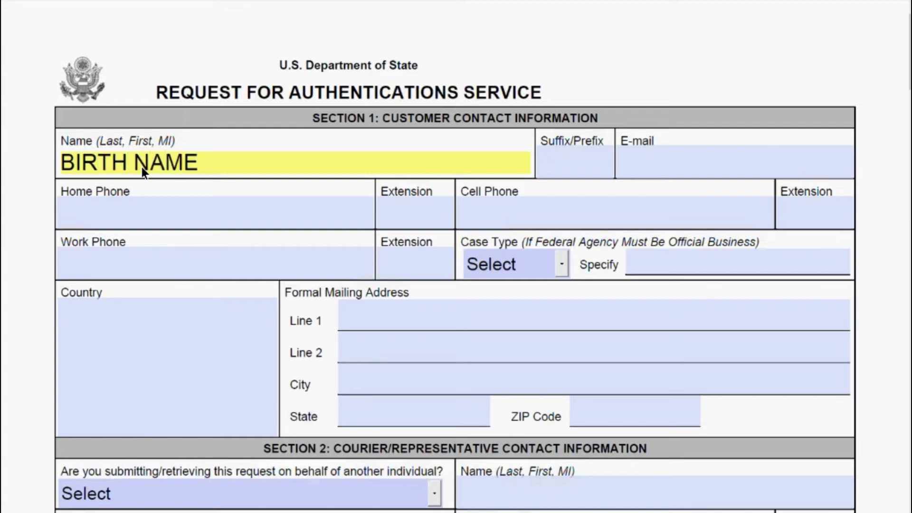
pyautogui.press('Tab')
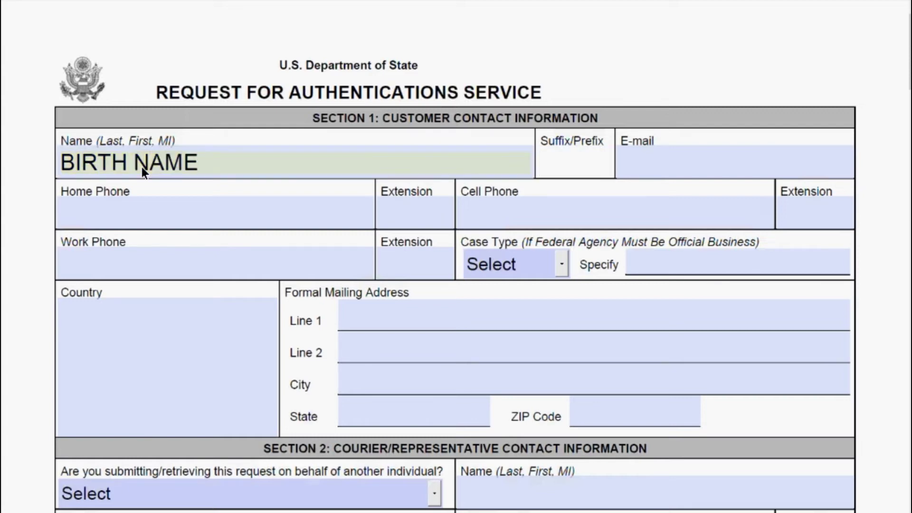
pyautogui.press('Tab')
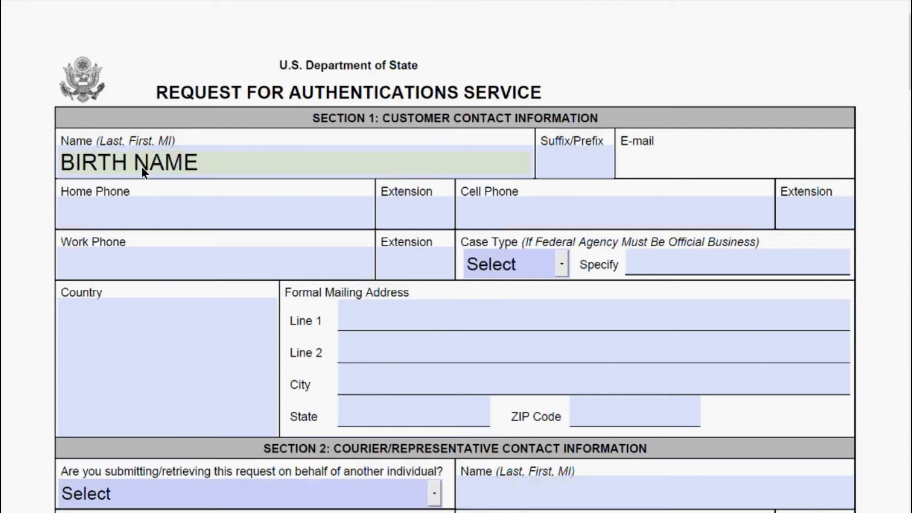
pyautogui.write('OPTIONAL')
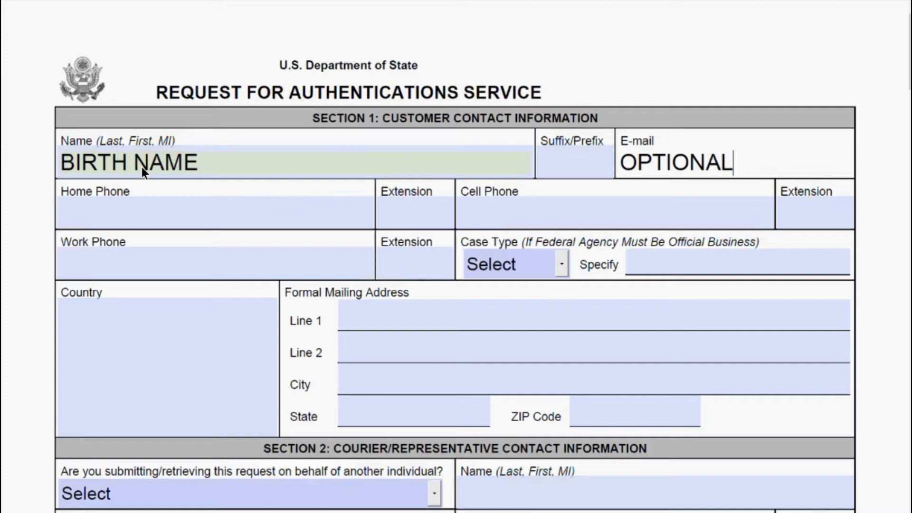
# Enter the home phone number, skipping past the work extension and case type.
pyautogui.press('Tab')
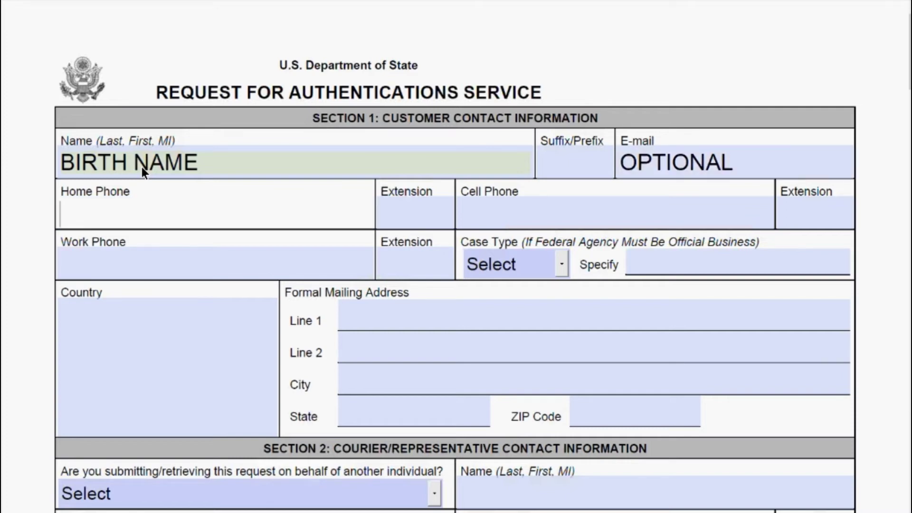
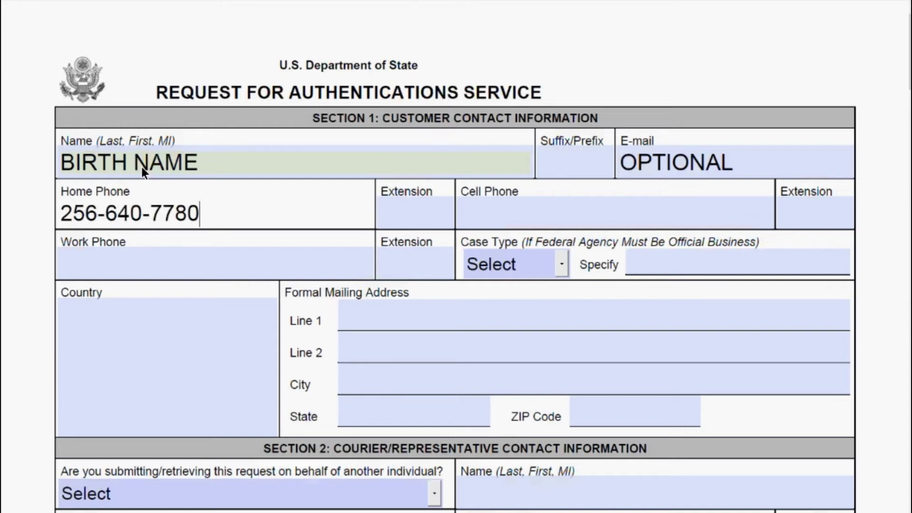
pyautogui.press('Tab')
pyautogui.press('Tab')
pyautogui.press('Tab')
pyautogui.press('Tab')
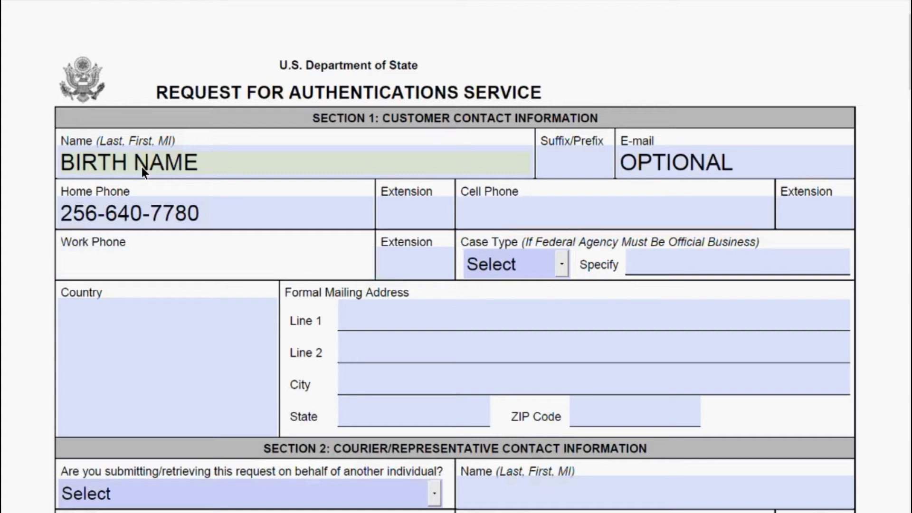
pyautogui.press('Tab')
pyautogui.press('Tab')
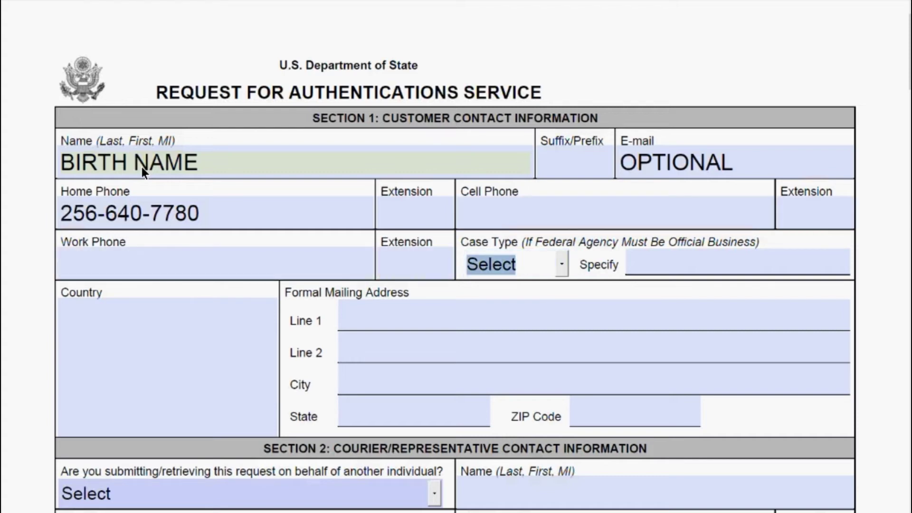
pyautogui.press('Tab')
pyautogui.press('Tab')
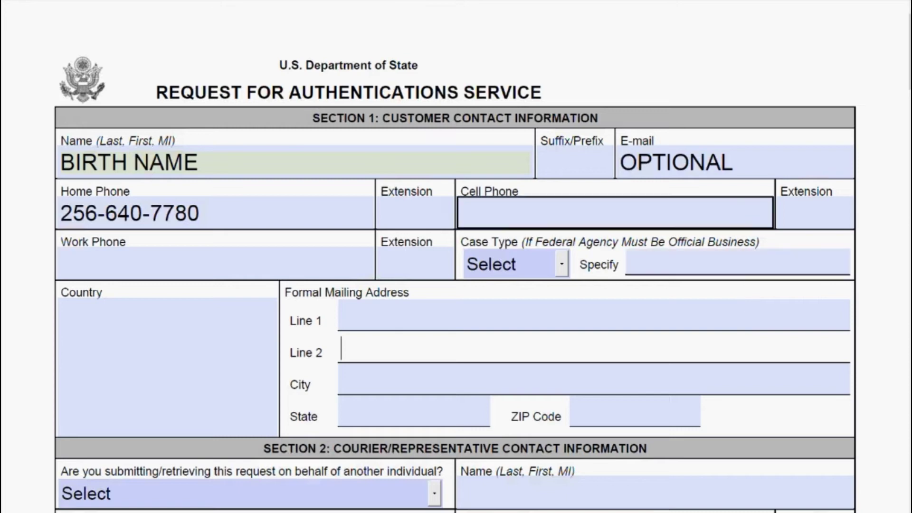
# Enter USA as the Country and start the street in mailing address Line 1.
pyautogui.scroll(-3, 757, 206)
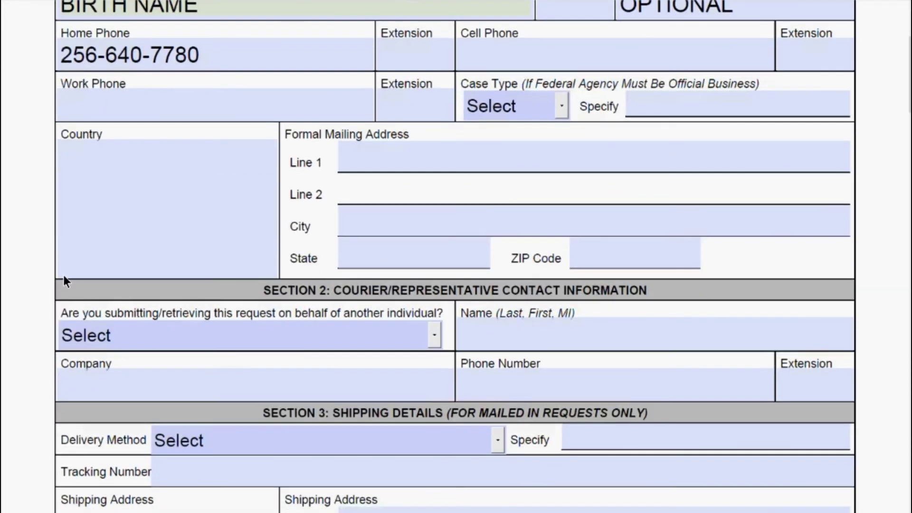
pyautogui.click(107, 259)
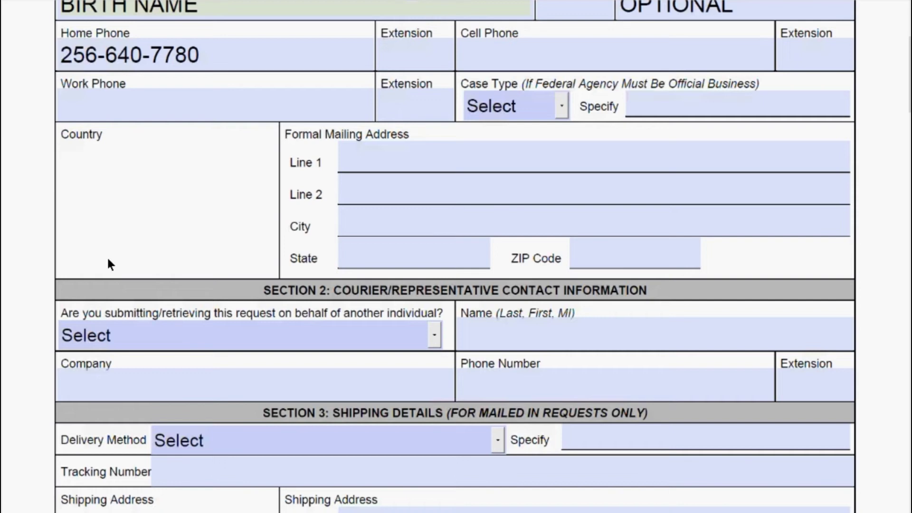
pyautogui.write('USA')
pyautogui.press('Tab')
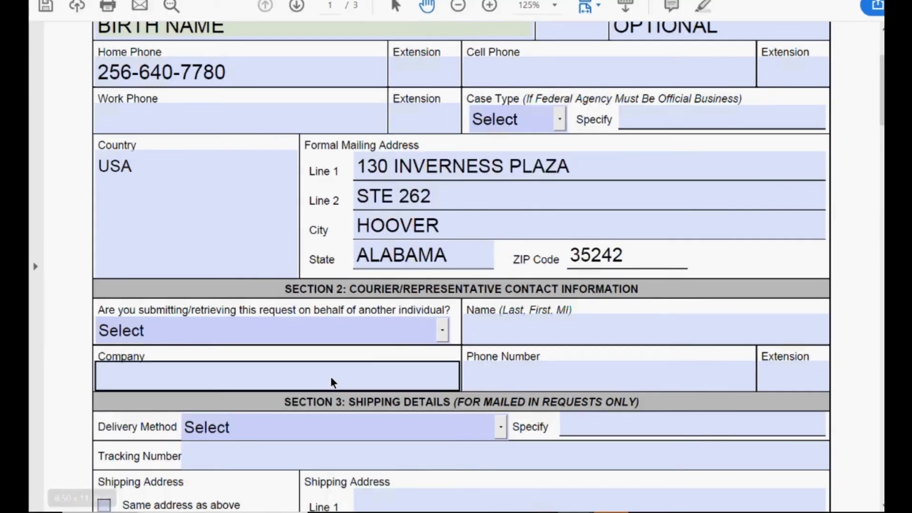
# Answer No to submitting or retrieving the request on behalf of another individual.
pyautogui.click(447, 334)
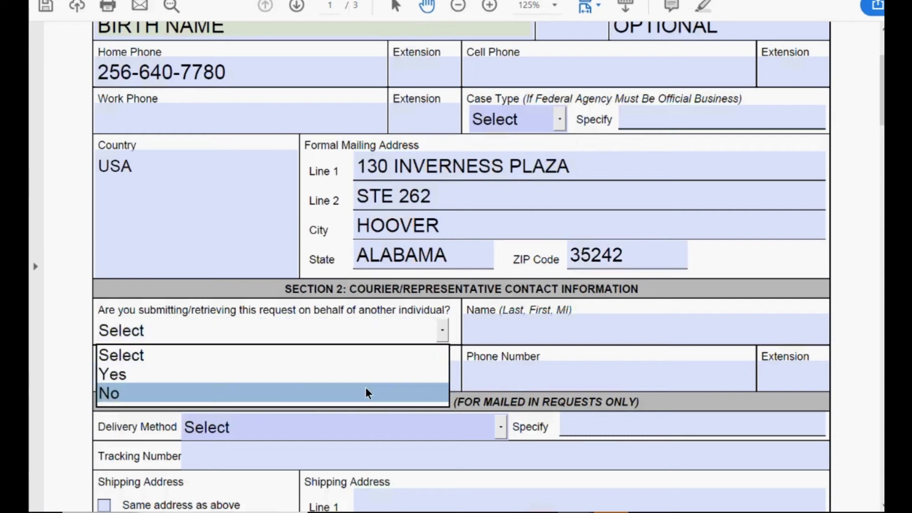
pyautogui.click(365, 403)
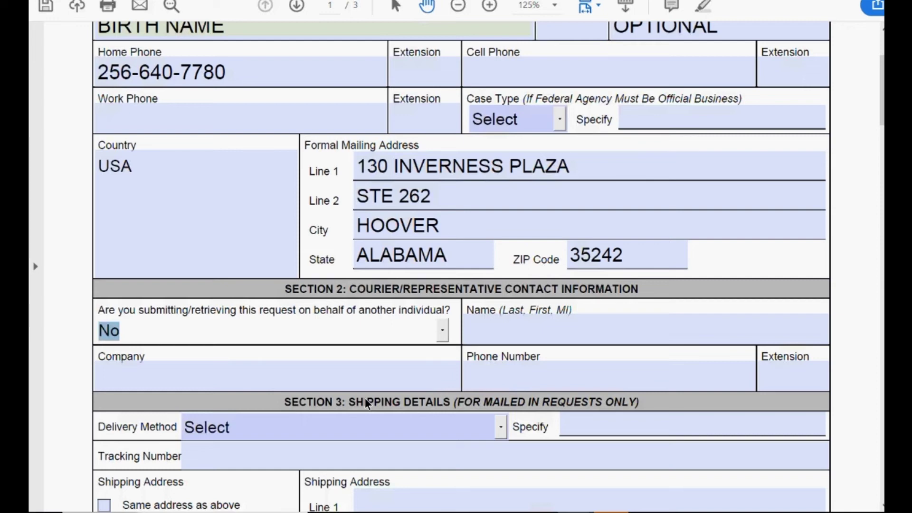
pyautogui.scroll(-5, 365, 403)
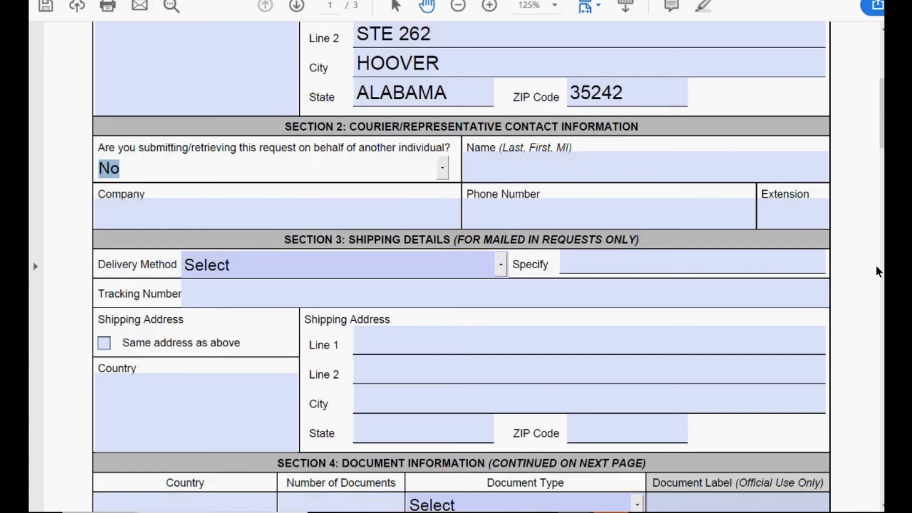
# Choose Self-Addressed Stamped Envelope via USPS, enter TRACKING NUMBER, and tick Same address as above.
pyautogui.scroll(-5, 876, 266)
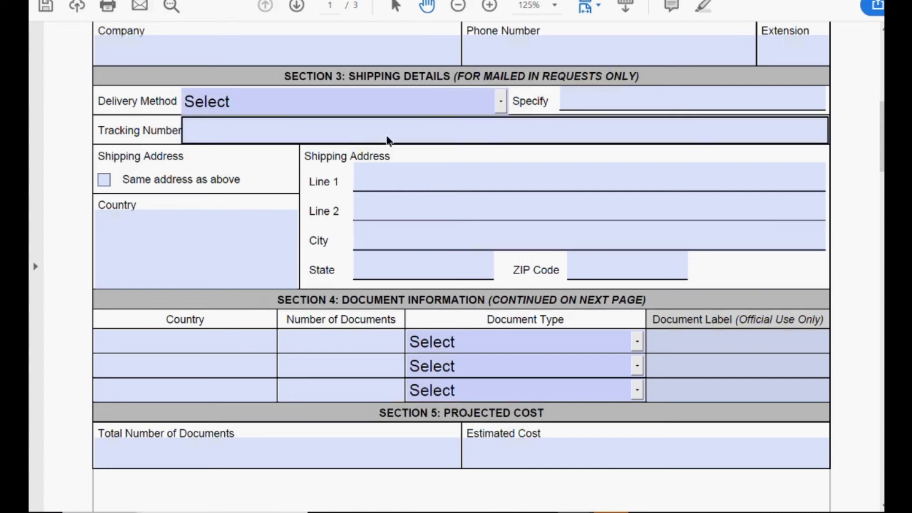
pyautogui.click(504, 107)
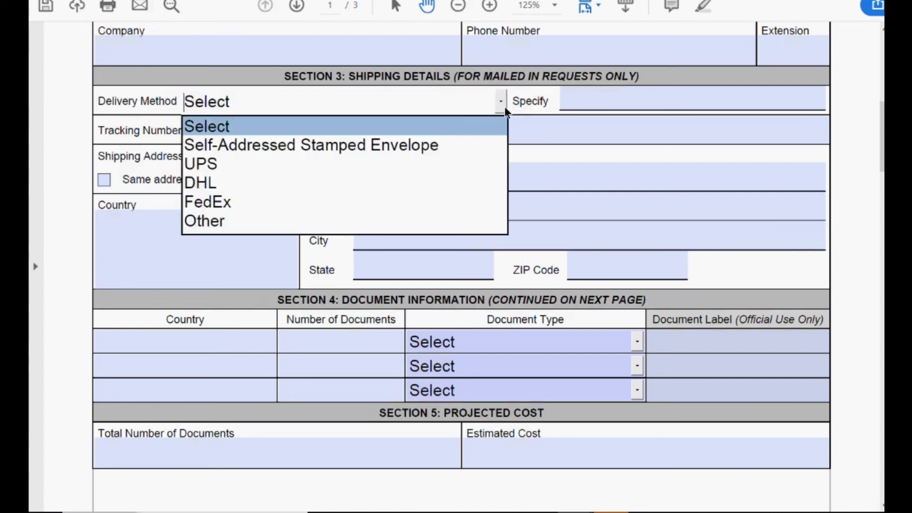
pyautogui.click(415, 144)
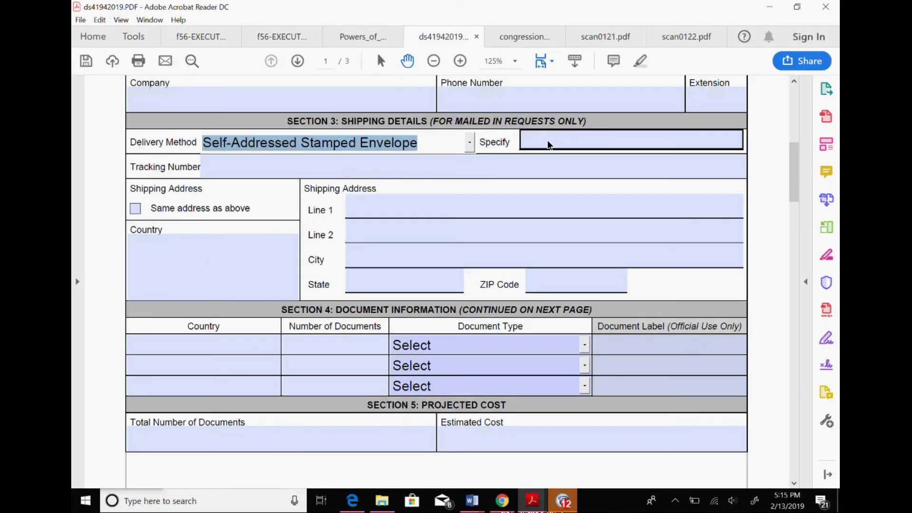
pyautogui.click(547, 140)
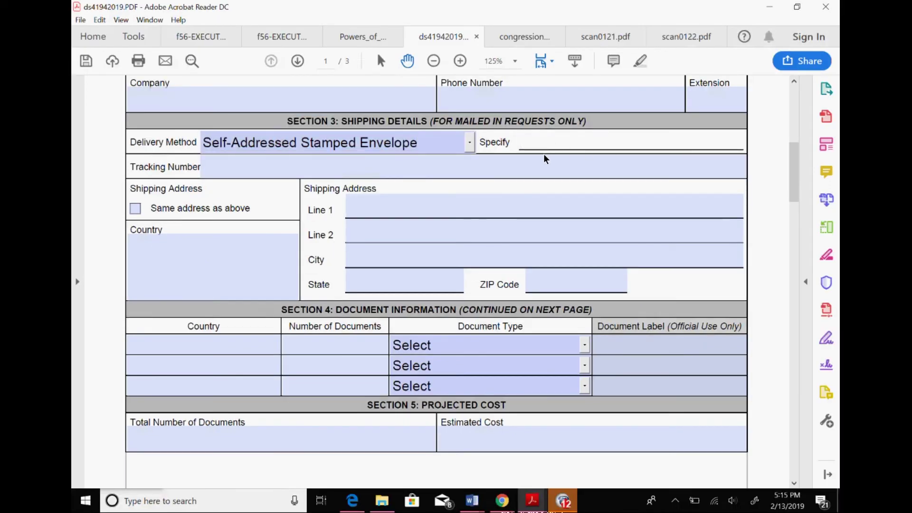
pyautogui.write('USPS')
pyautogui.click(413, 169)
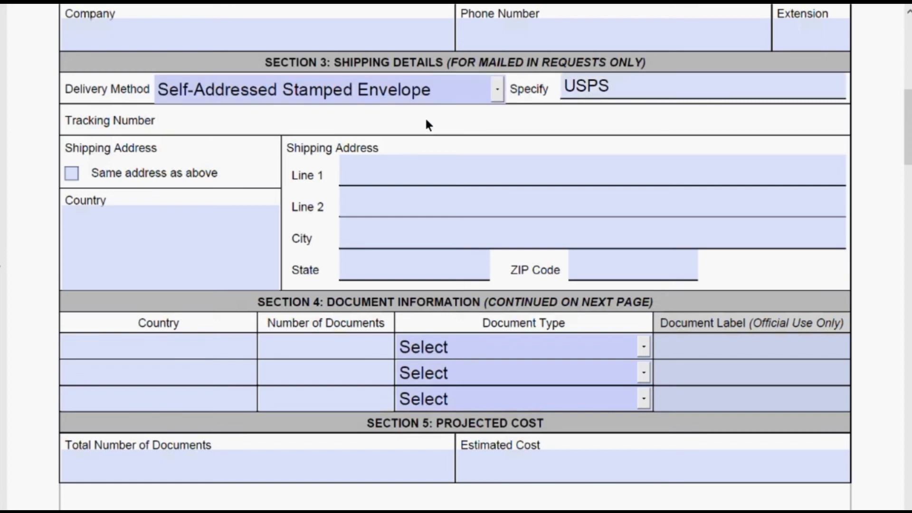
pyautogui.write('TRACKING NUMBER')
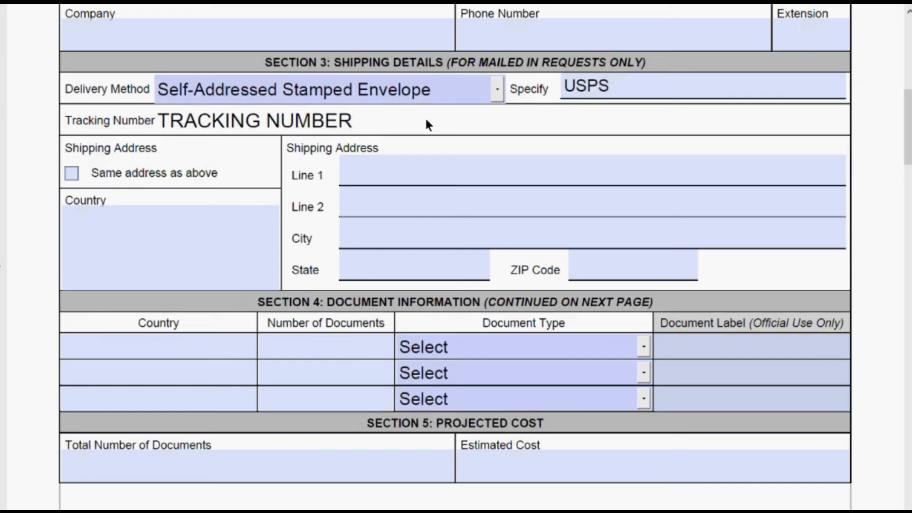
pyautogui.click(72, 174)
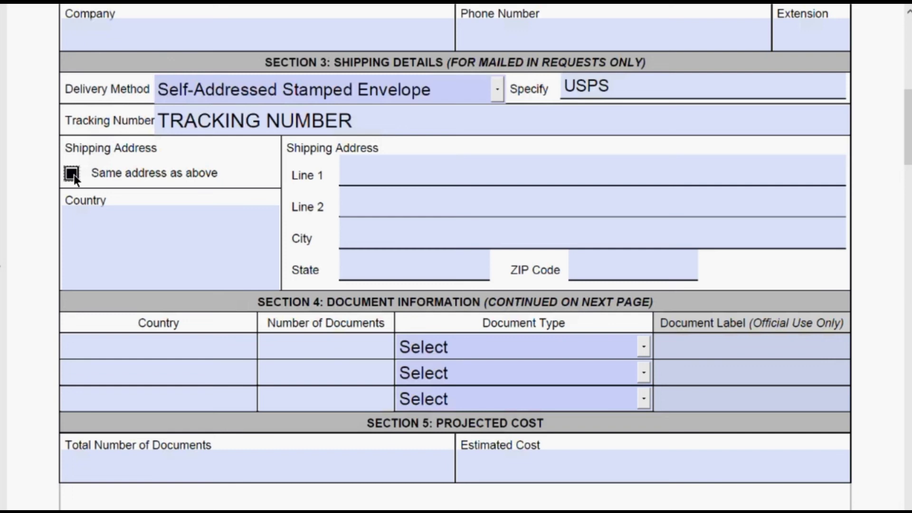
# List the first document as 1 Birth Certificate from TAIWAN.
pyautogui.scroll(-4, 74, 175)
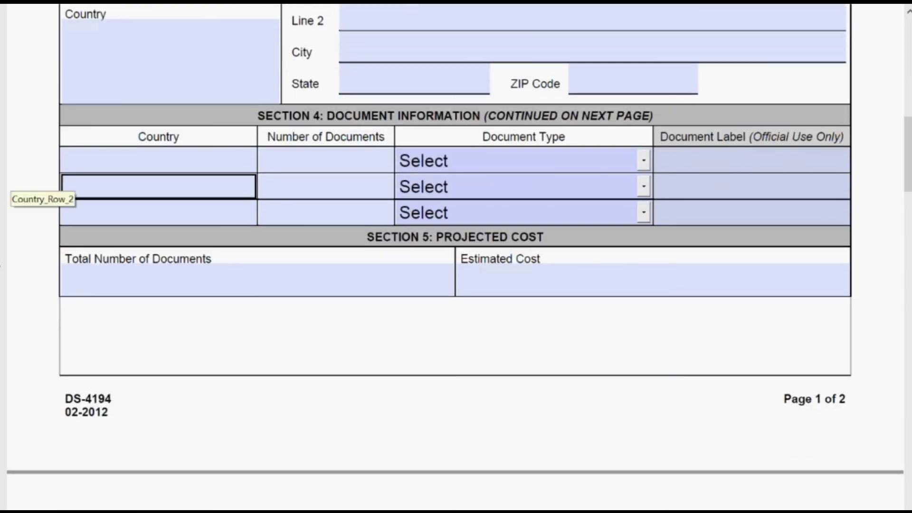
pyautogui.click(150, 167)
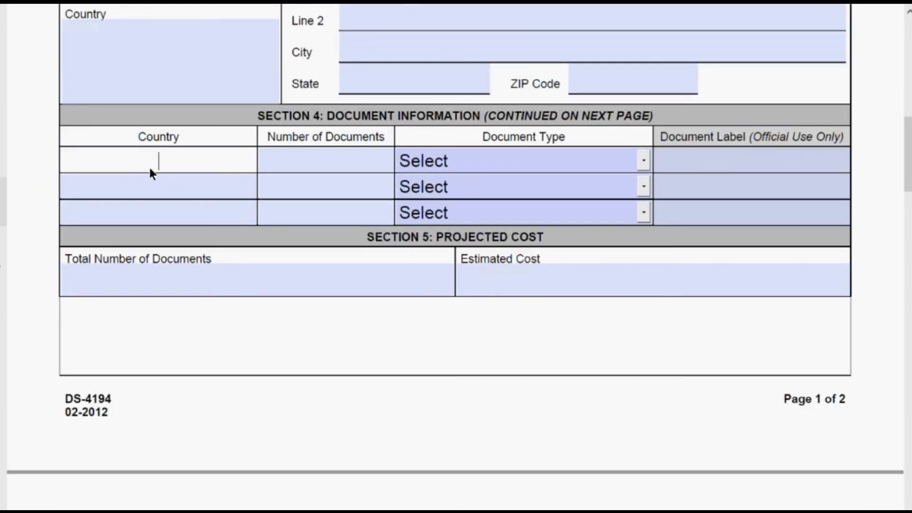
pyautogui.write('TAIWAN')
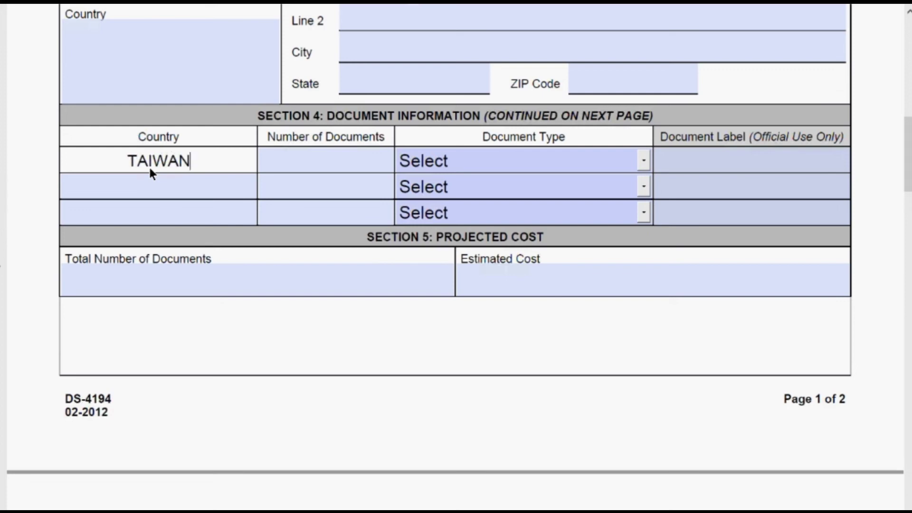
pyautogui.press('Tab')
pyautogui.write('1')
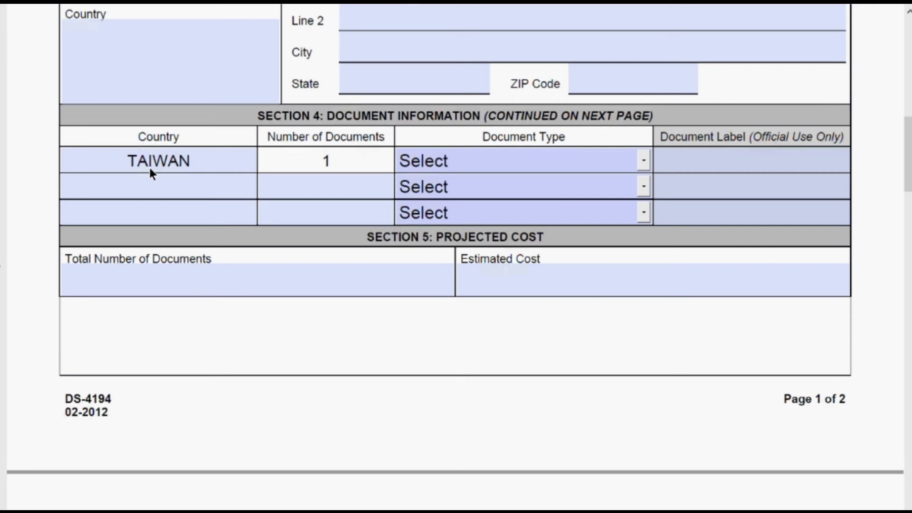
pyautogui.click(648, 166)
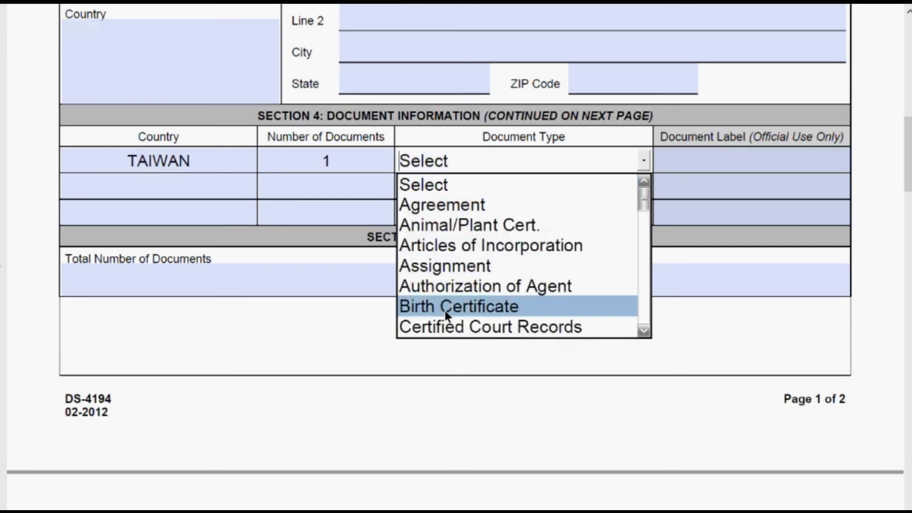
pyautogui.click(446, 309)
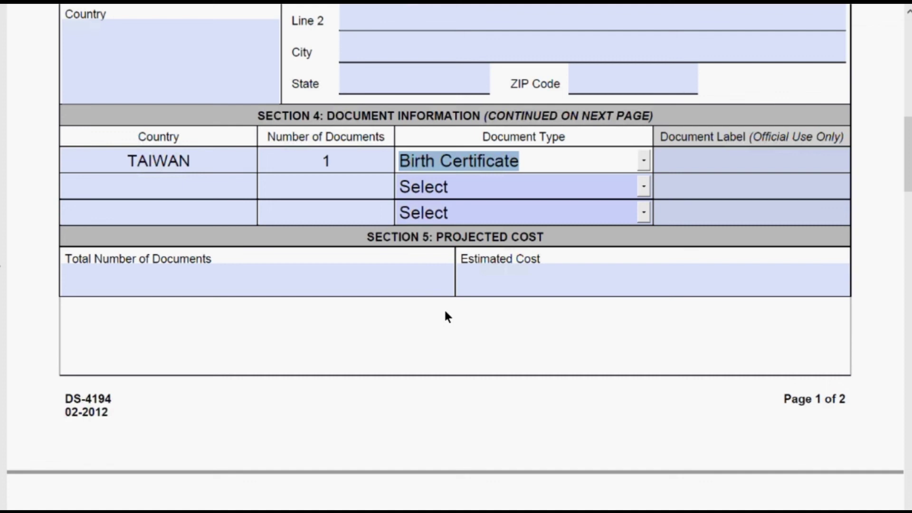
# Enter 1 as Total Number of Documents and 8.00 as Estimated Cost.
pyautogui.click(258, 285)
pyautogui.write('1')
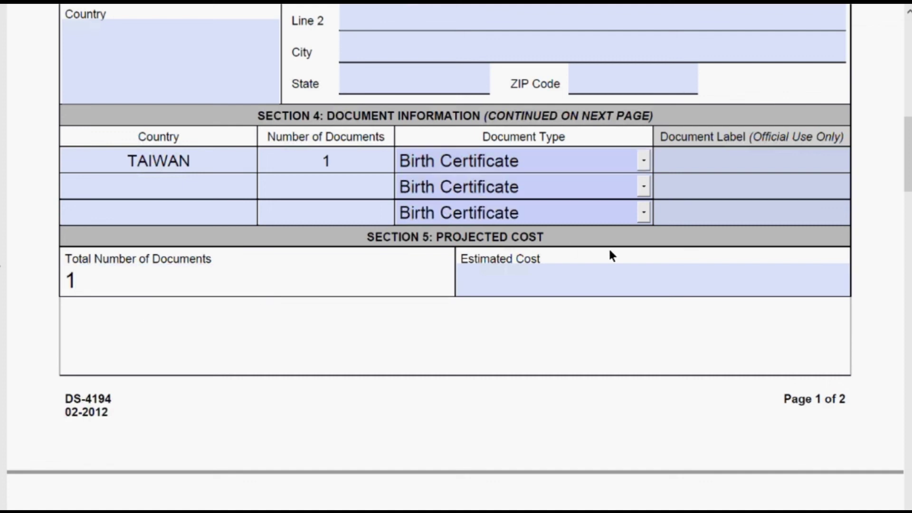
pyautogui.click(582, 293)
pyautogui.write('8.00')
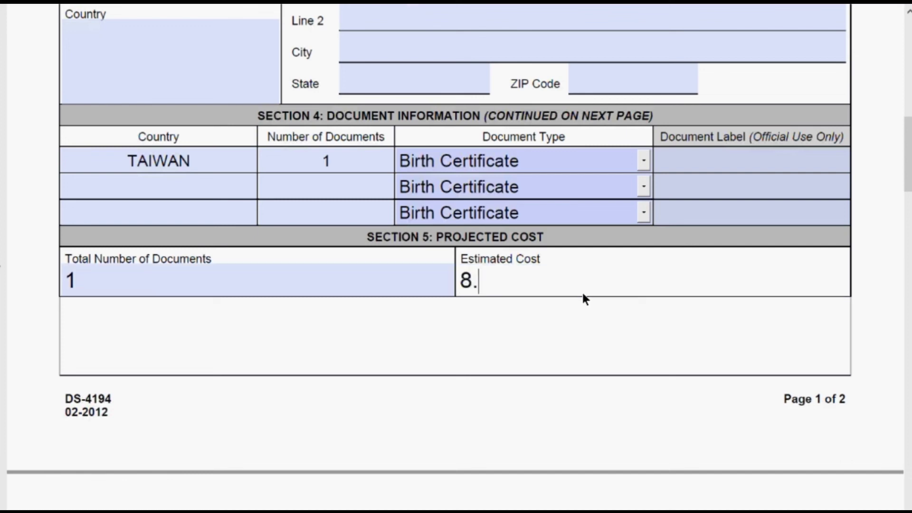